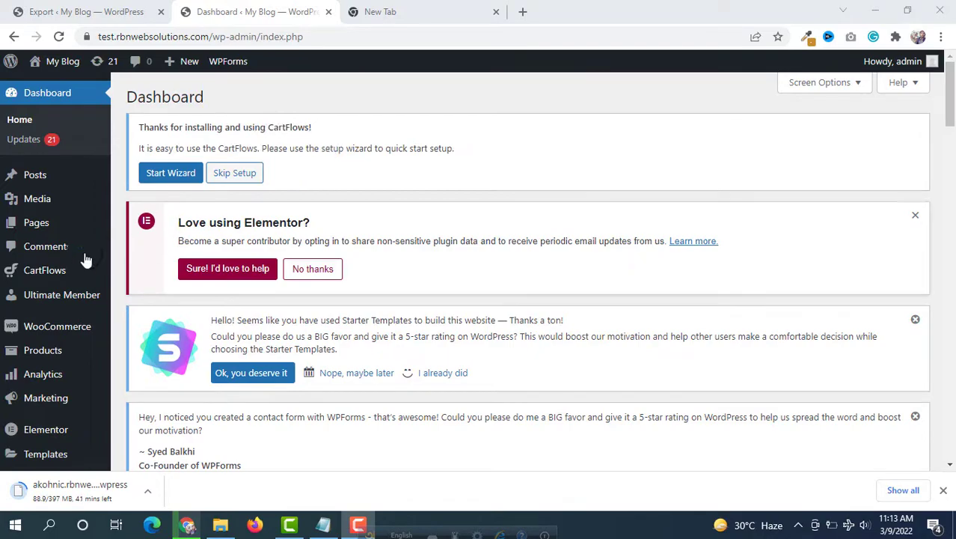
- Open the site's Widgets management page from the dashboard
scroll(68, 270, "down", 3)
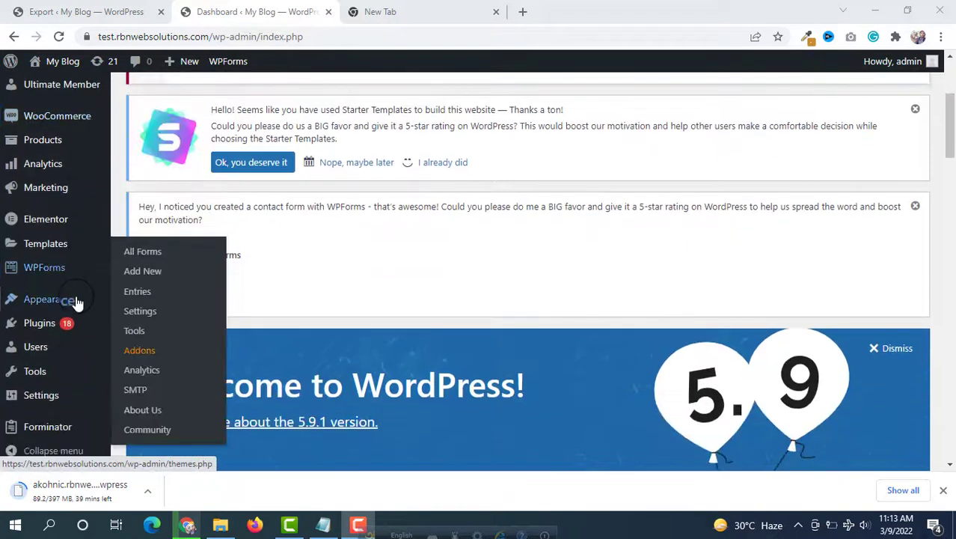
mouse_move(68, 301)
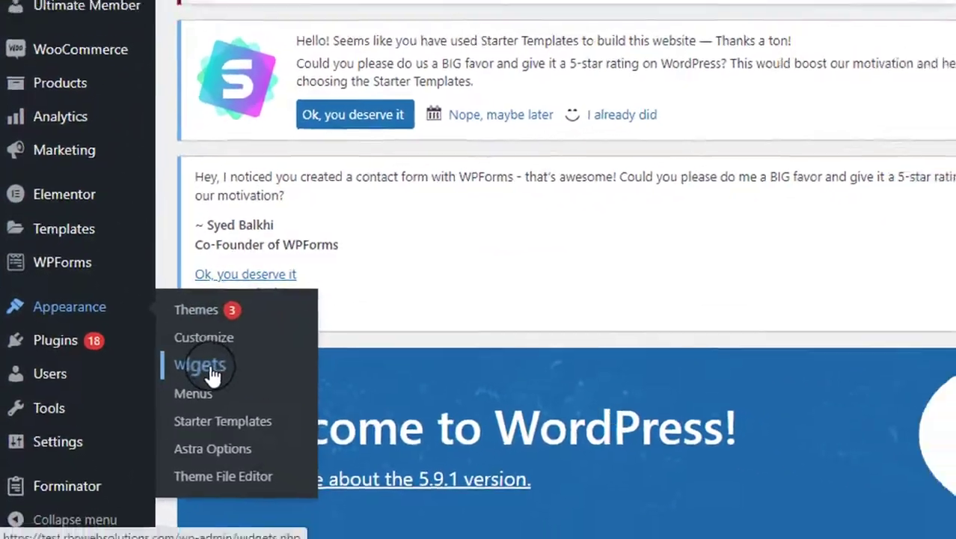
left_click(213, 374)
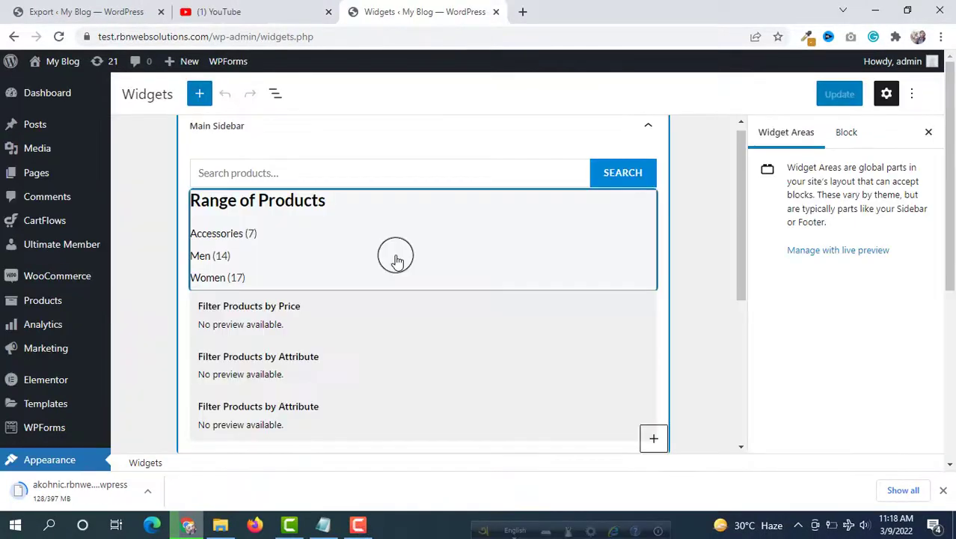
- Examine the block-based Widgets editor, from the Main Sidebar blocks down through the header, footer and WooCommerce widget areas
scroll(397, 260, "up", 1)
scroll(398, 258, "down", 4)
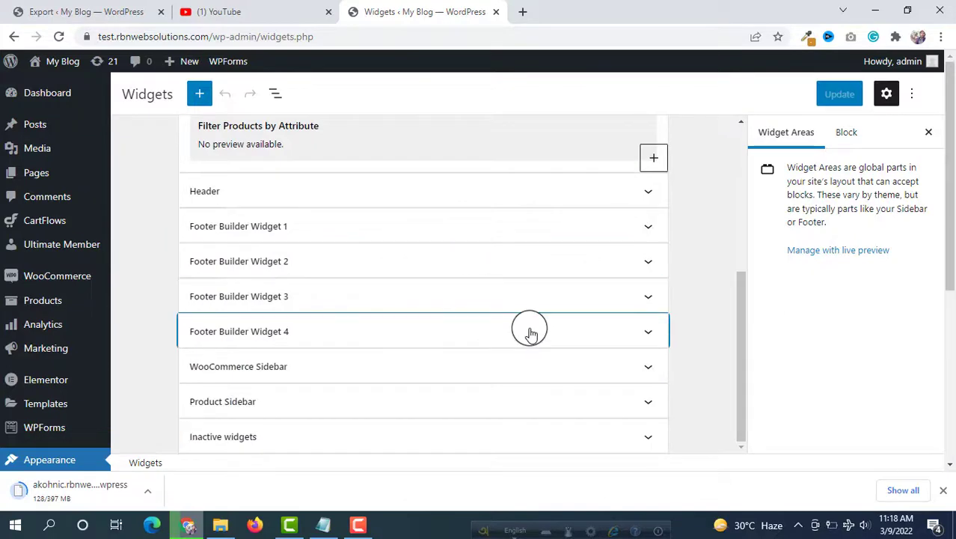
scroll(430, 237, "up", 2)
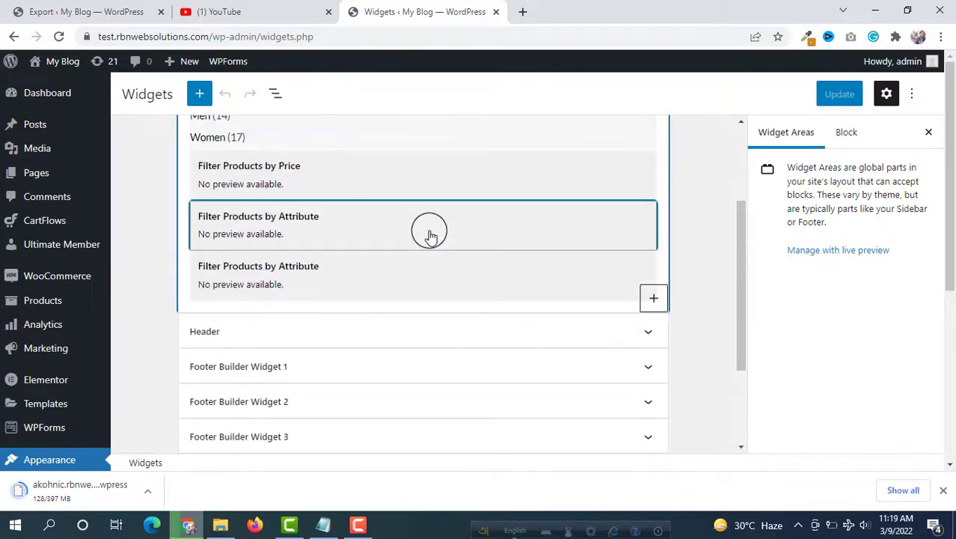
scroll(430, 237, "up", 2)
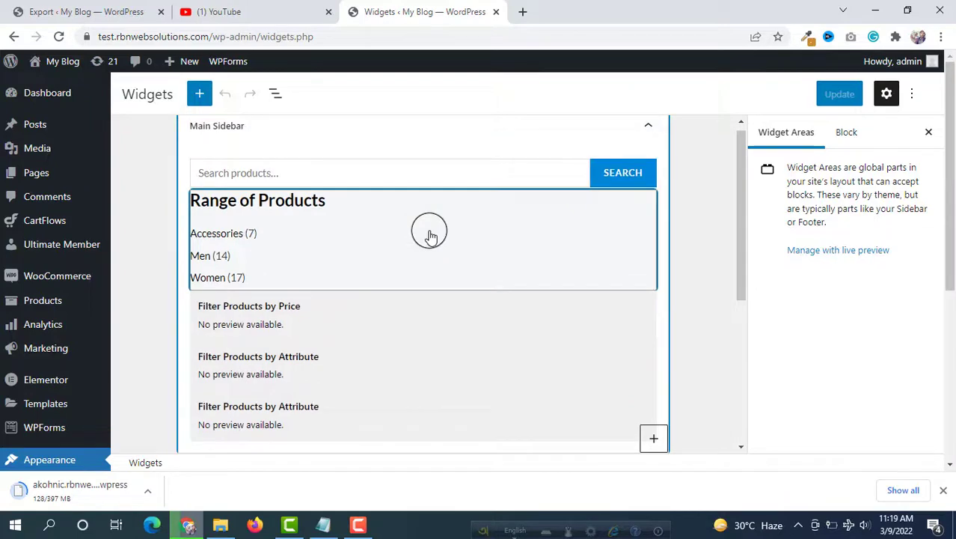
scroll(431, 237, "down", 1)
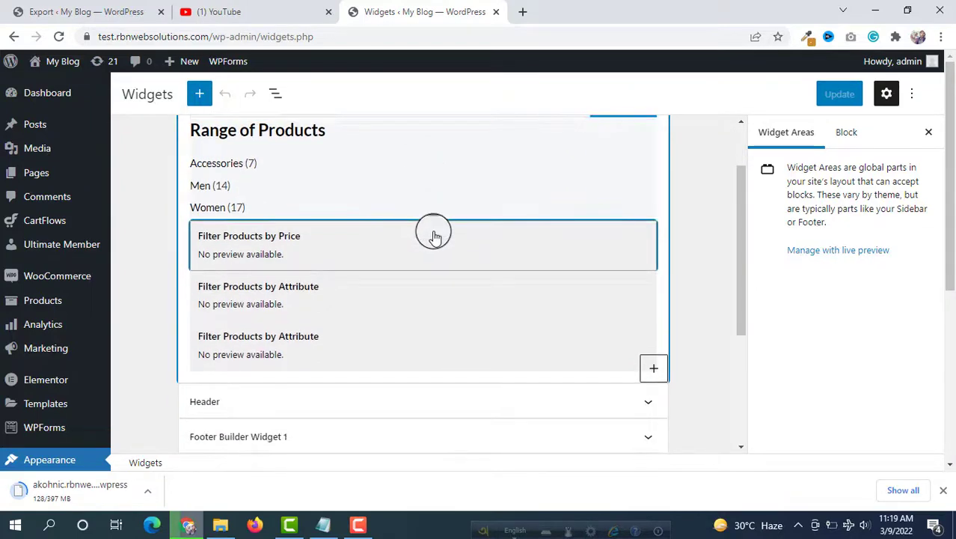
scroll(434, 234, "down", 1)
scroll(435, 235, "down", 2)
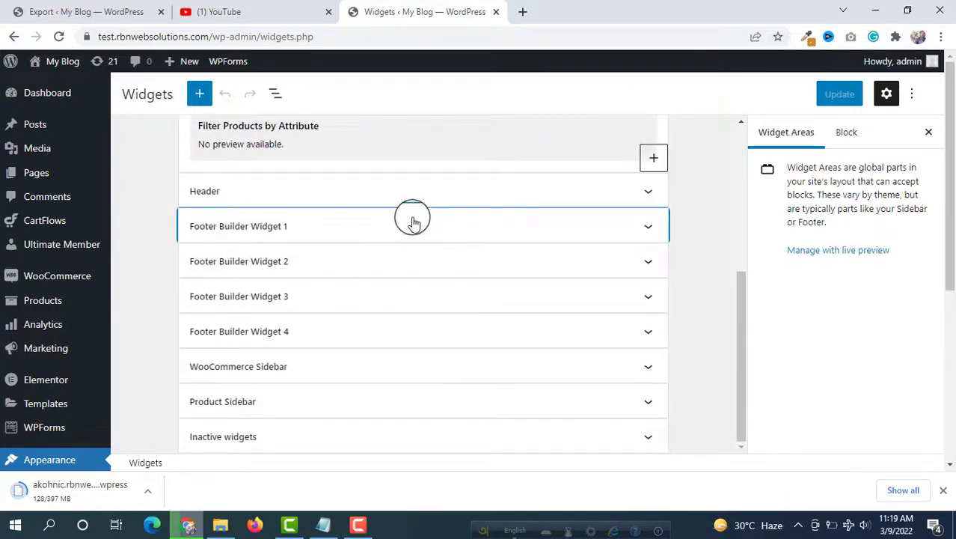
scroll(374, 196, "up", 4)
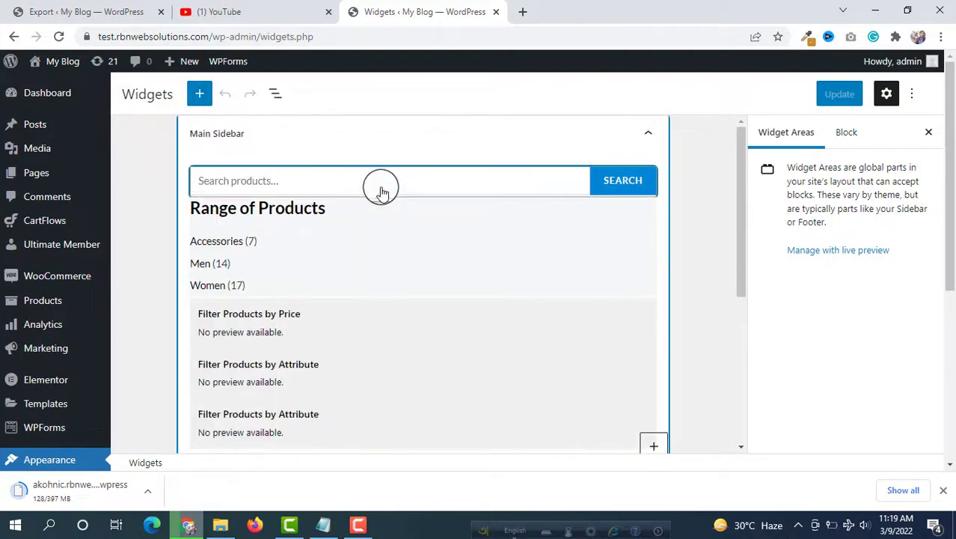
scroll(374, 199, "down", 4)
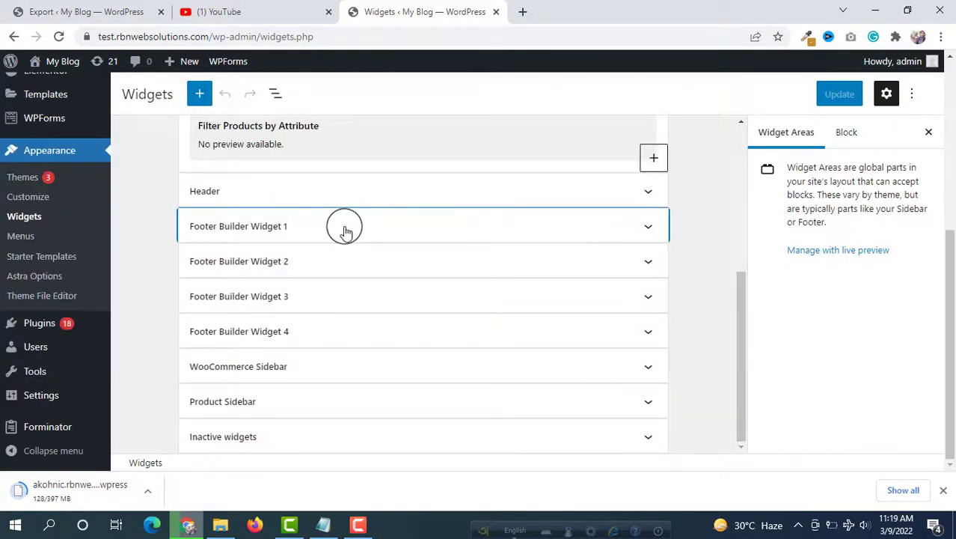
scroll(370, 202, "up", 3)
scroll(134, 196, "up", 5)
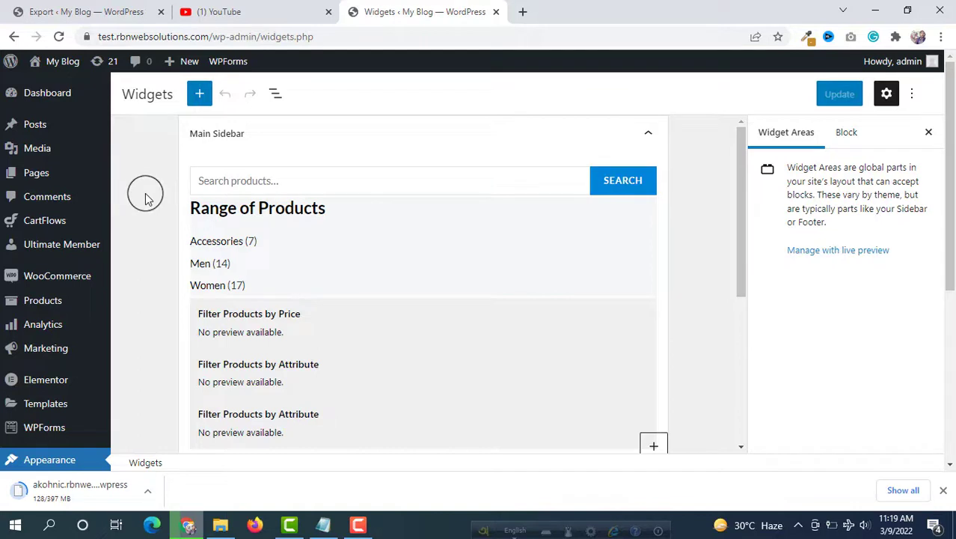
- Open the page for adding new plugins to the site
scroll(143, 198, "down", 3)
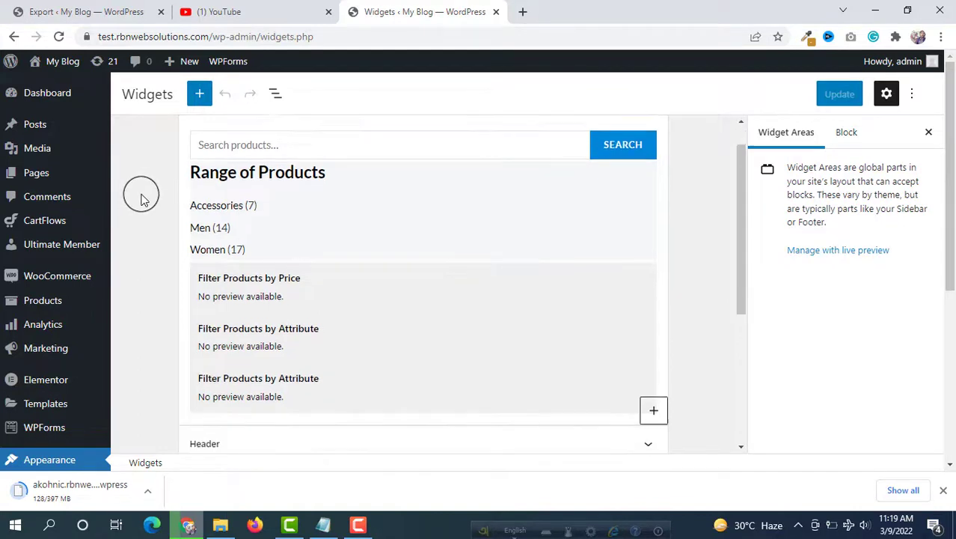
scroll(43, 238, "down", 3)
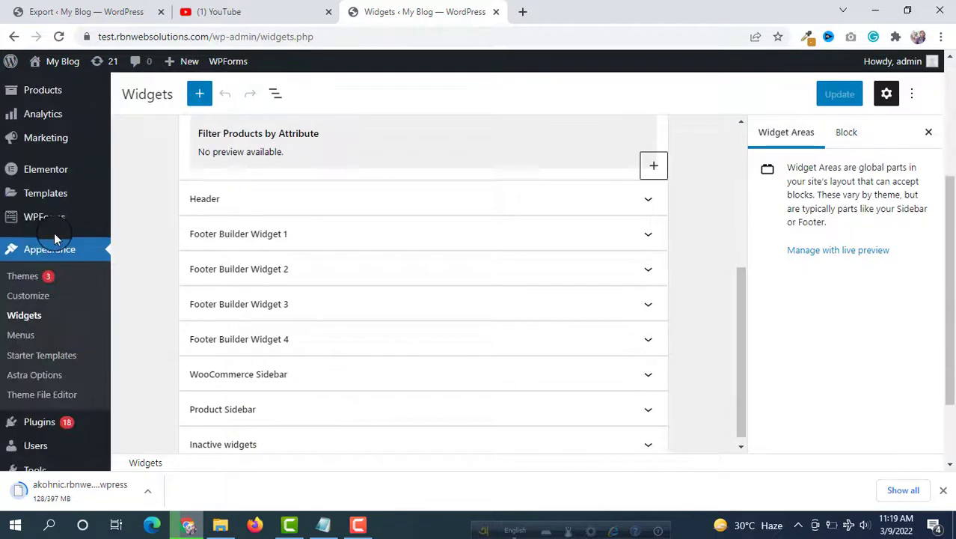
mouse_move(38, 426)
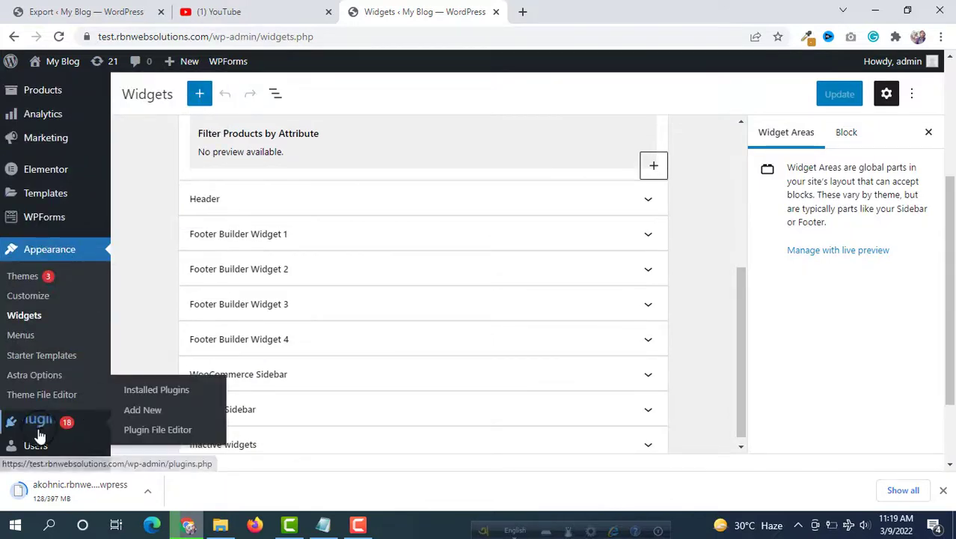
left_click(141, 412)
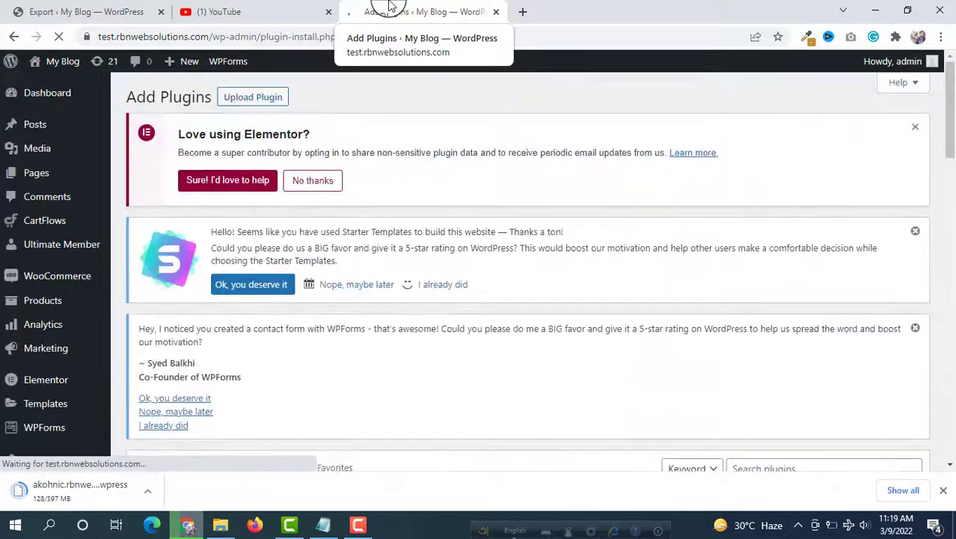
- Search the plugin directory by keyword for "classic widget"
scroll(474, 149, "down", 2)
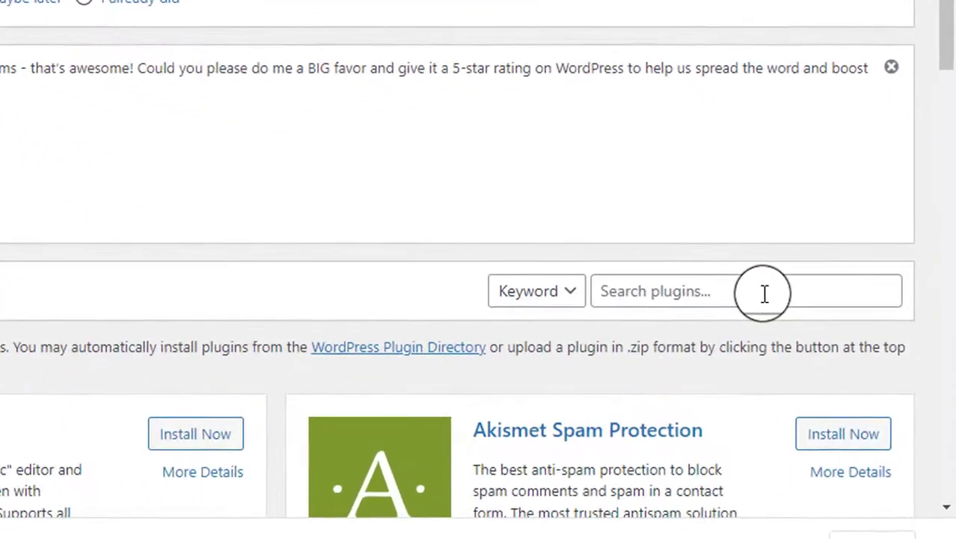
left_click(835, 330)
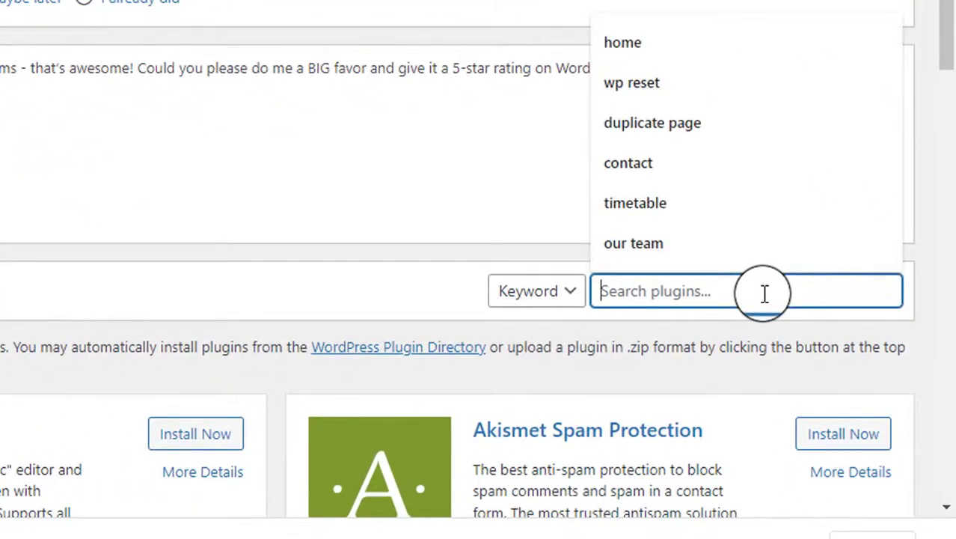
type("classic w")
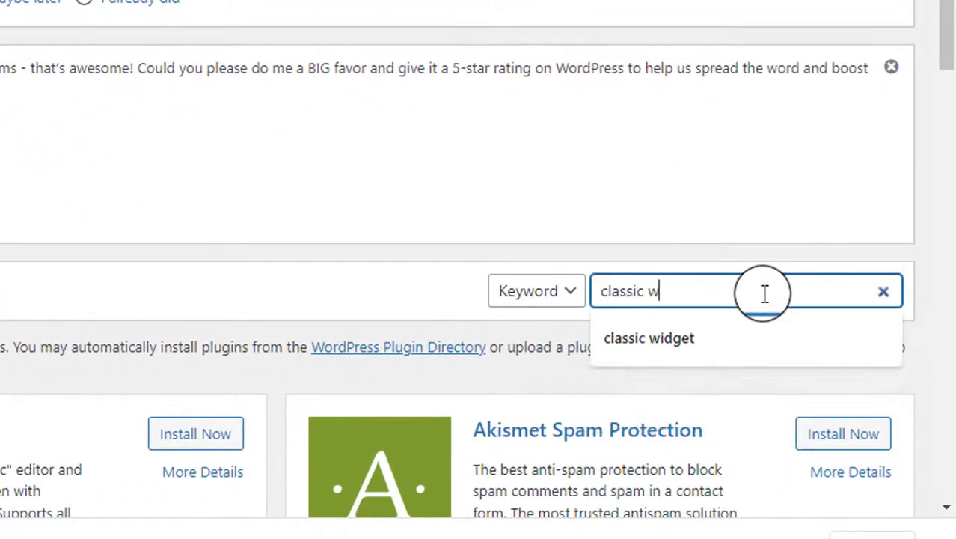
type("idget")
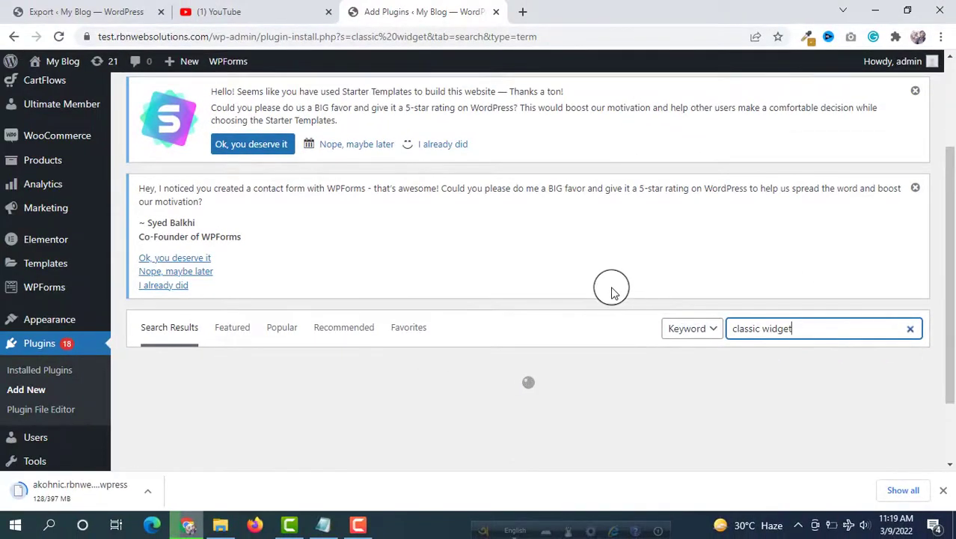
- Install and activate the Classic Widgets plugin by WordPress Contributors
scroll(586, 288, "down", 2)
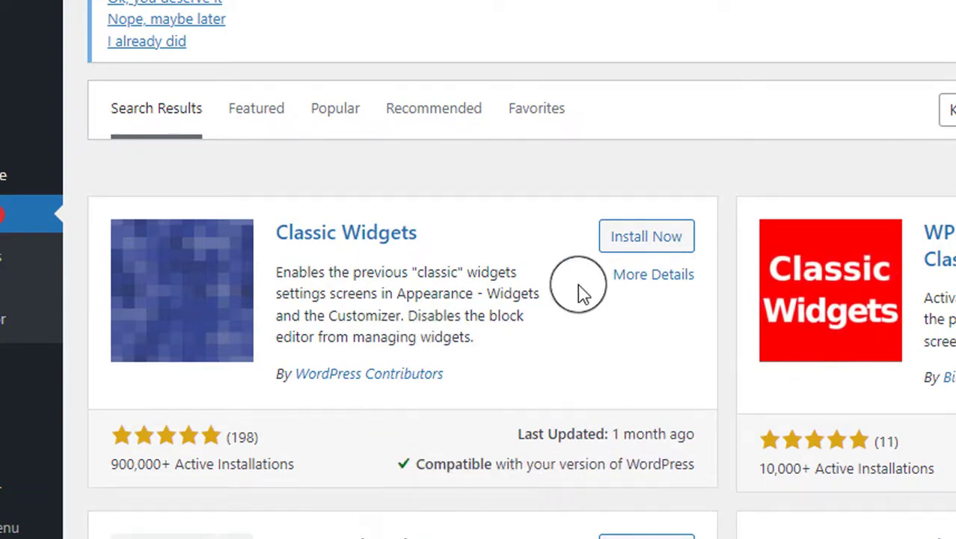
left_click(668, 243)
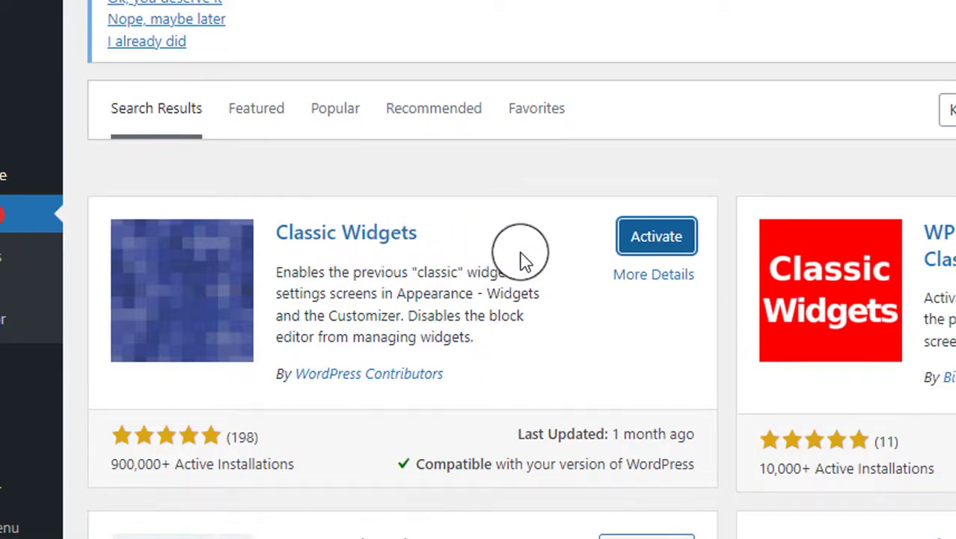
left_click(663, 244)
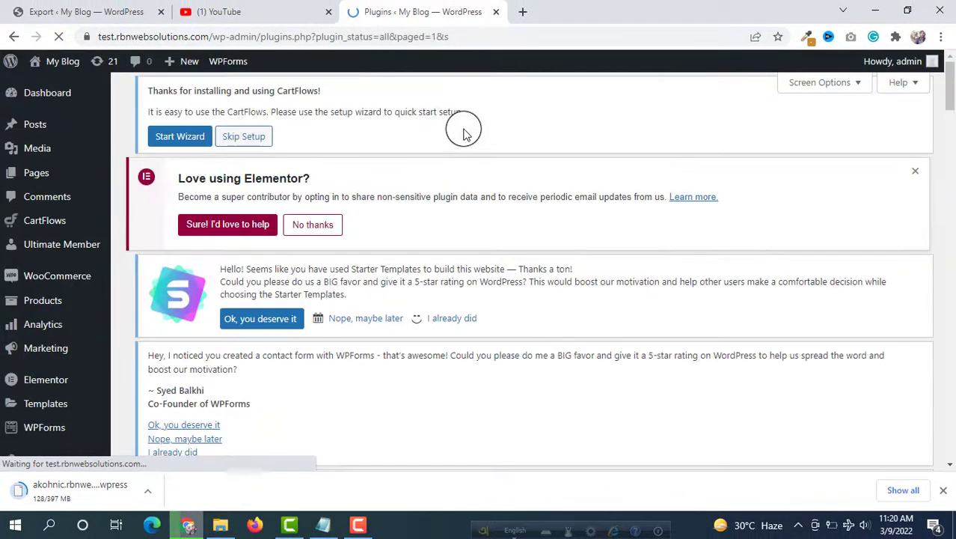
- Find the Classic Widgets entry in the installed plugins list to check its activation status
scroll(78, 206, "down", 3)
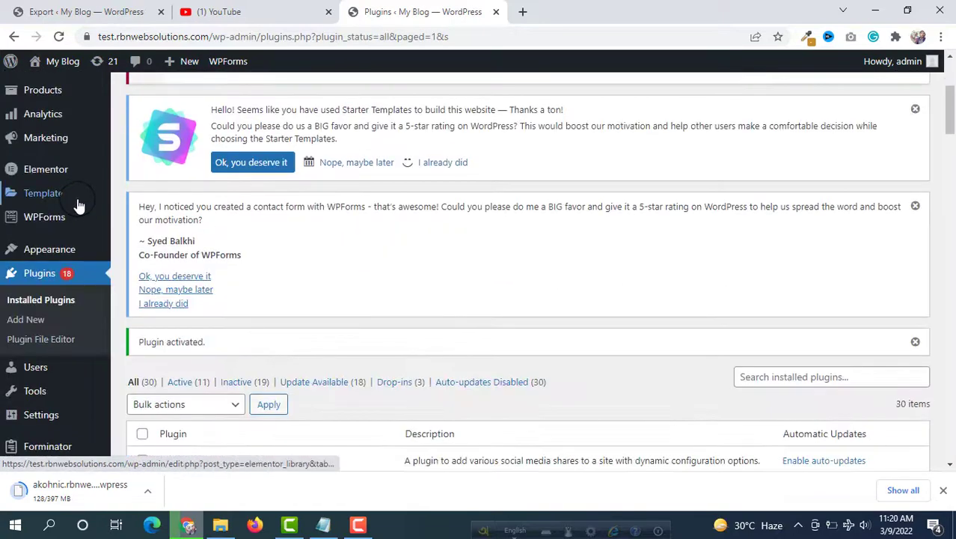
scroll(370, 192, "down", 5)
scroll(314, 258, "down", 2)
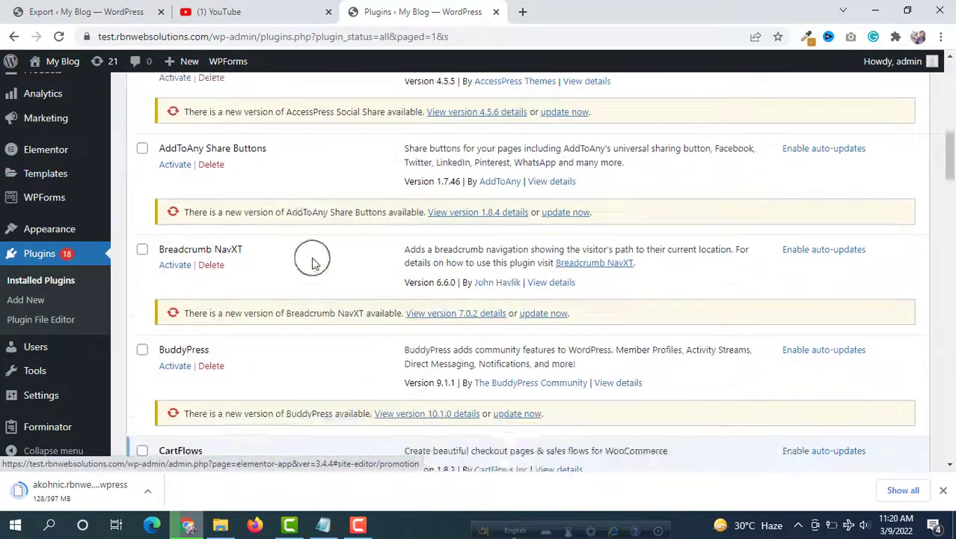
scroll(280, 280, "down", 2)
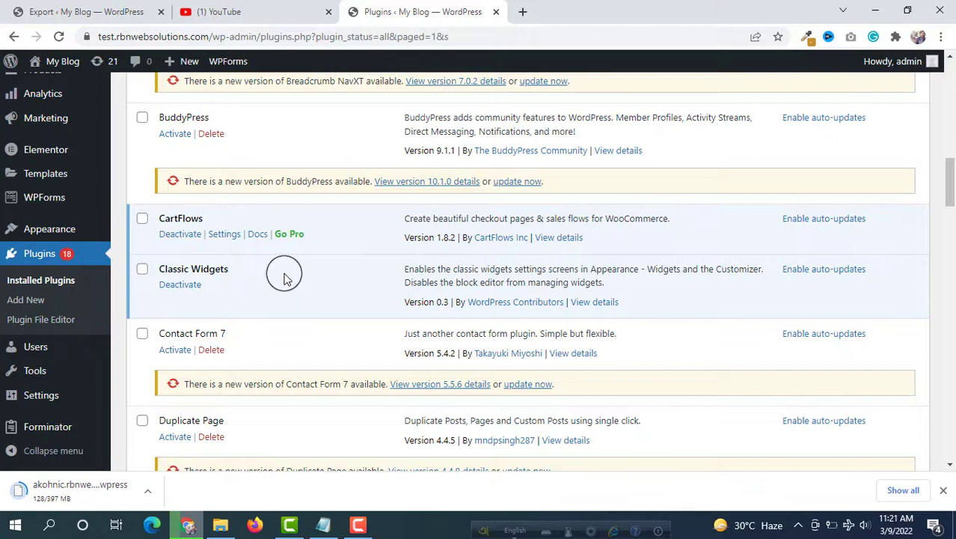
- Reopen the Widgets management page and examine the available widgets, the Main Sidebar and the other widget areas
mouse_move(43, 241)
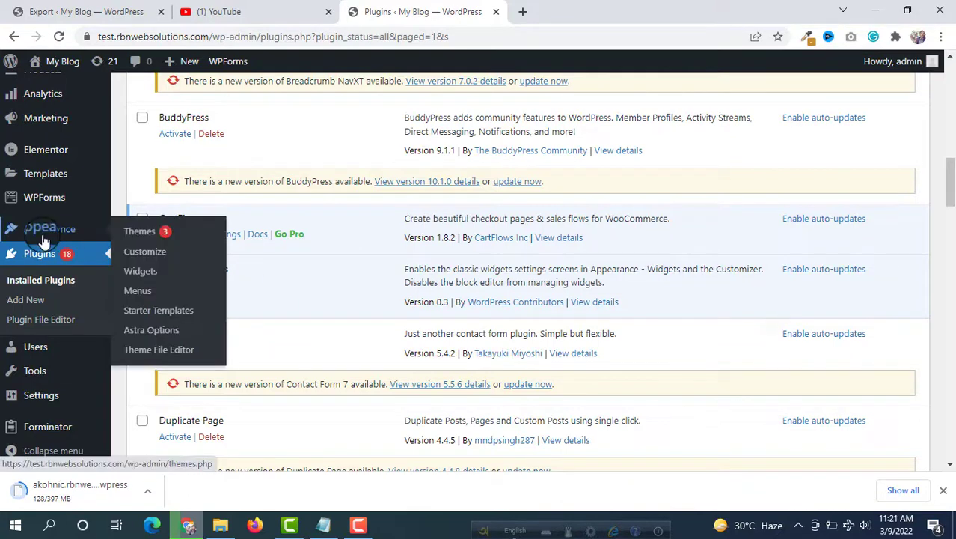
left_click(142, 271)
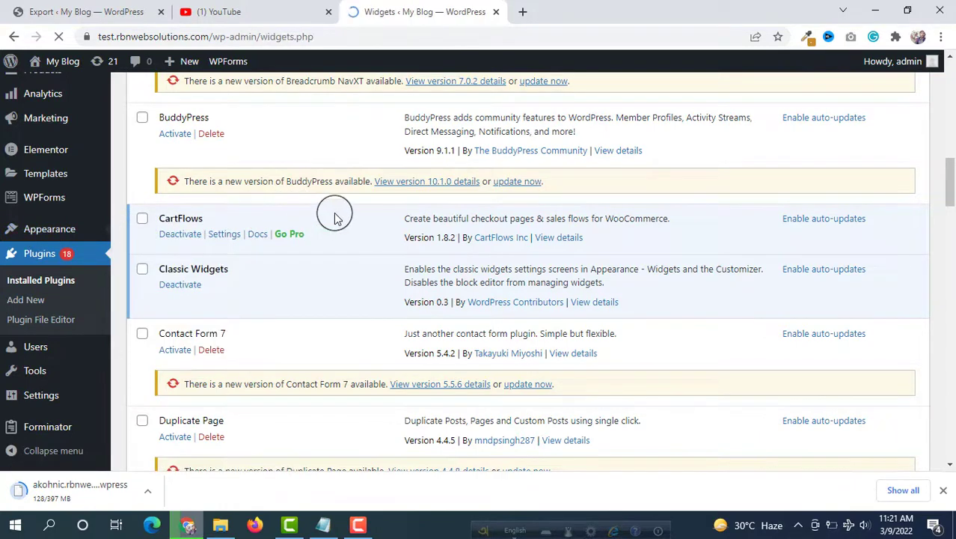
scroll(491, 188, "down", 3)
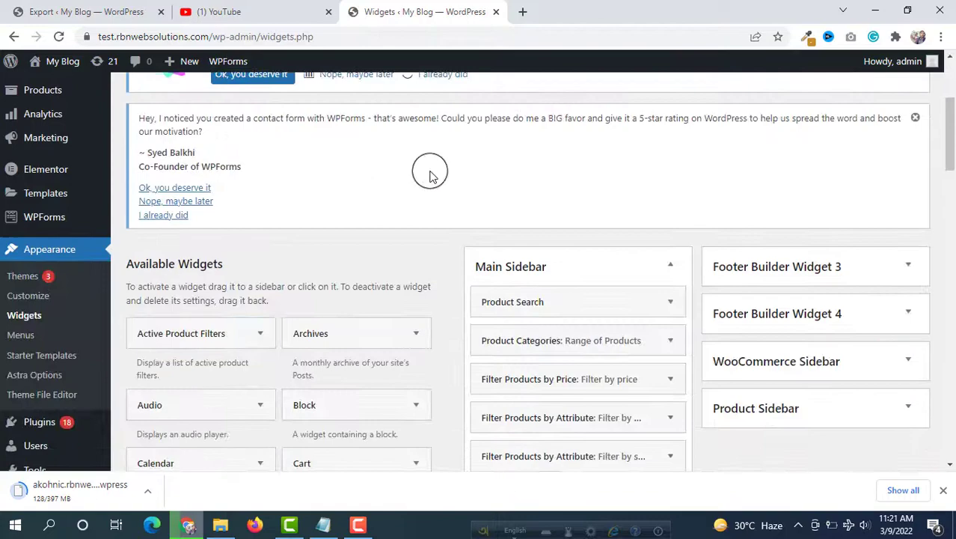
scroll(568, 225, "down", 2)
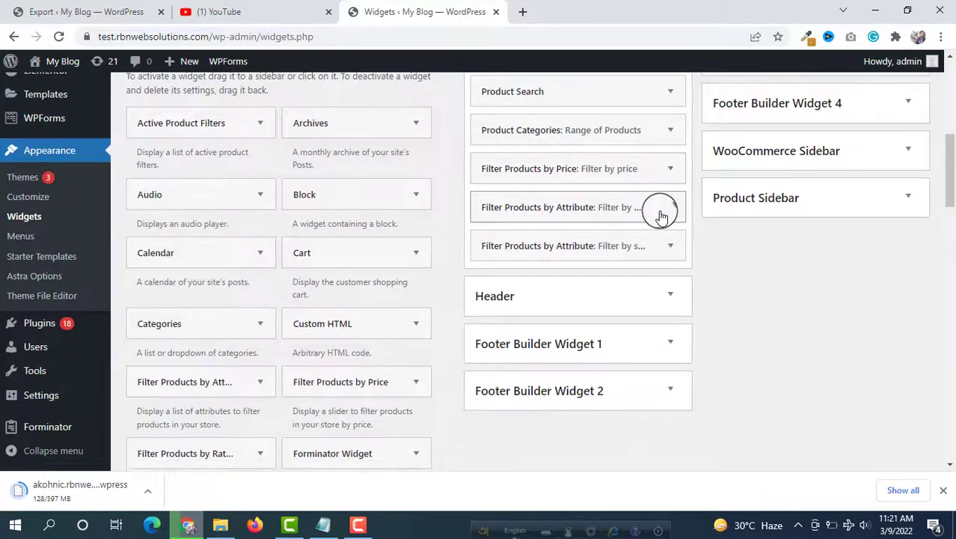
scroll(662, 215, "up", 1)
scroll(633, 203, "up", 2)
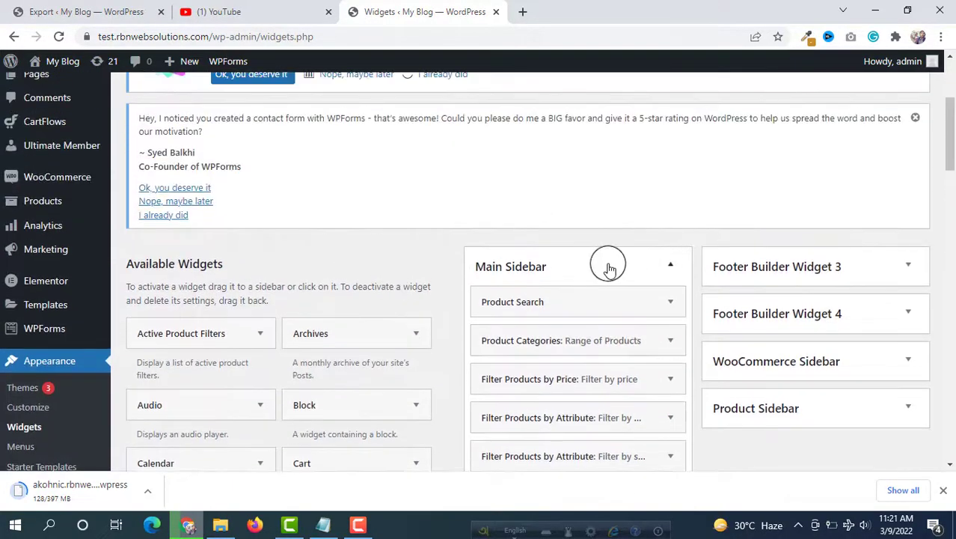
scroll(608, 267, "down", 1)
scroll(550, 265, "down", 2)
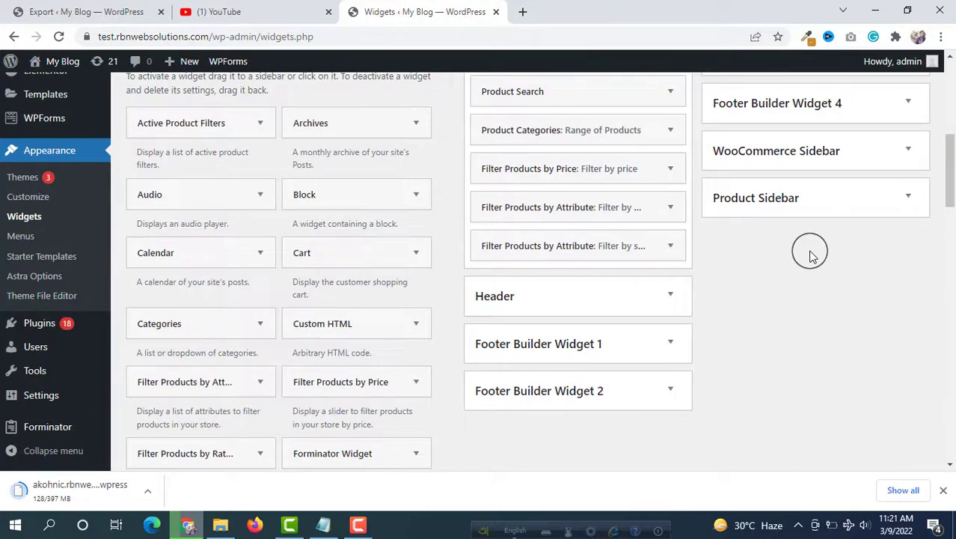
scroll(808, 251, "up", 2)
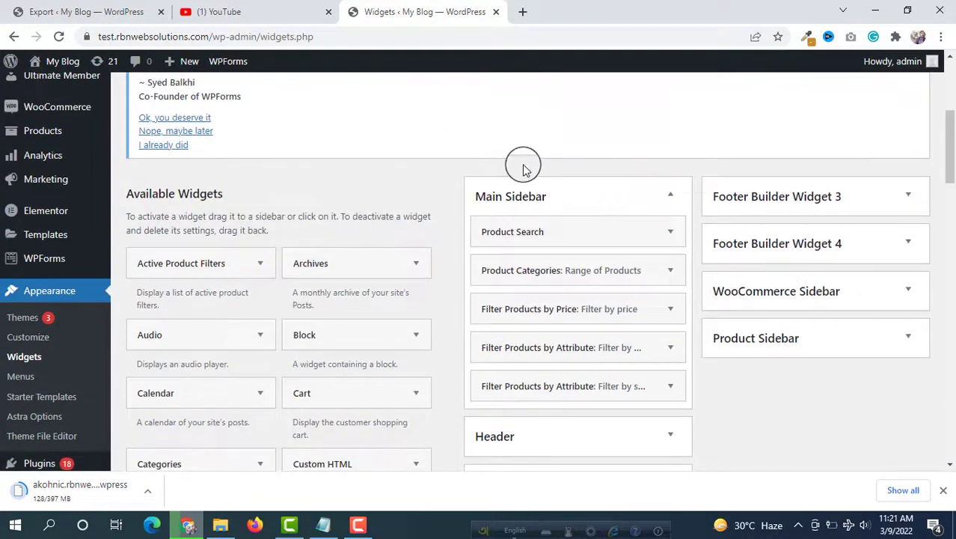
scroll(525, 166, "down", 2)
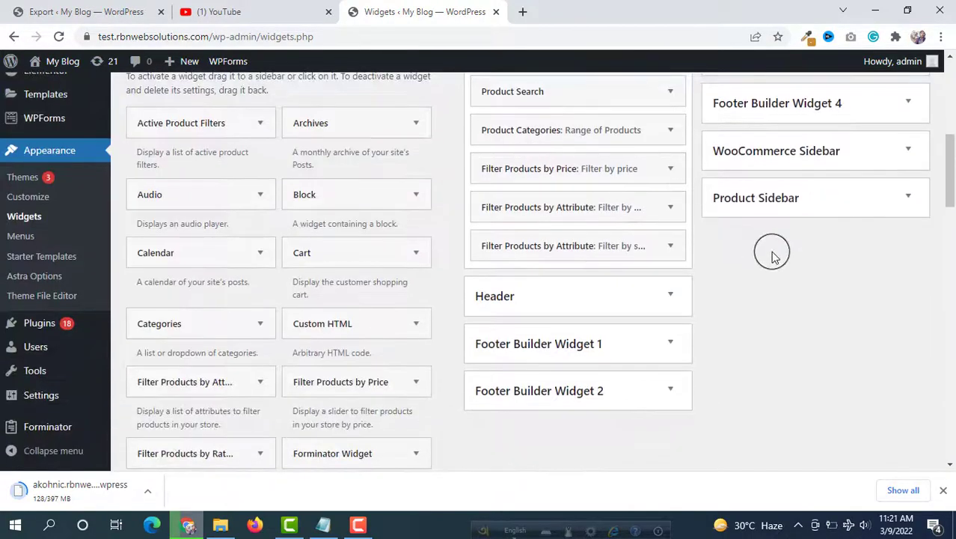
scroll(772, 256, "up", 2)
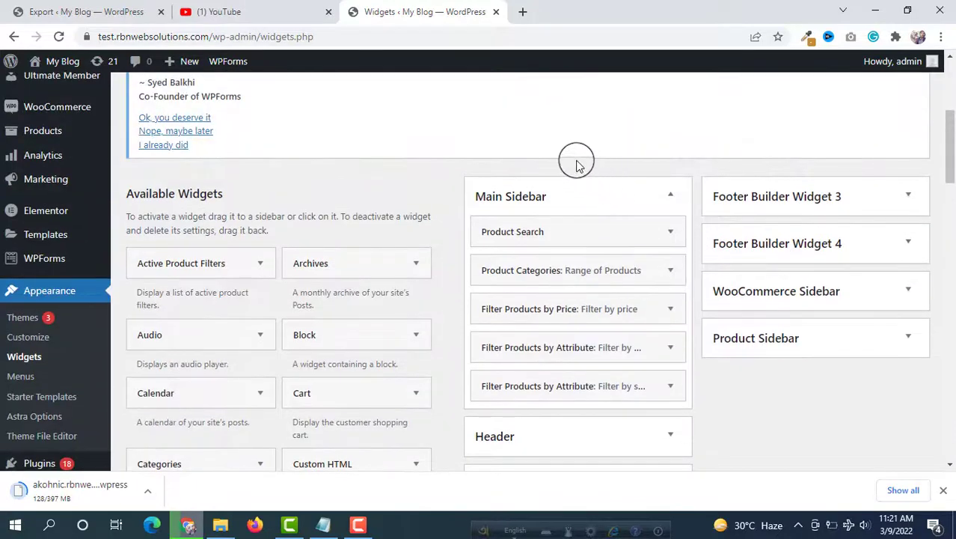